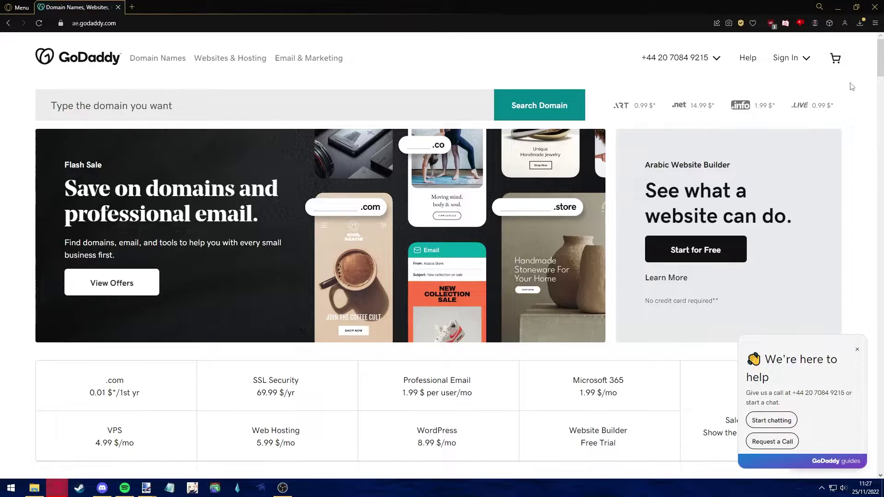
Open the GoDaddy account menu and go to the registered-user sign-in page
click(788, 58)
click(668, 133)
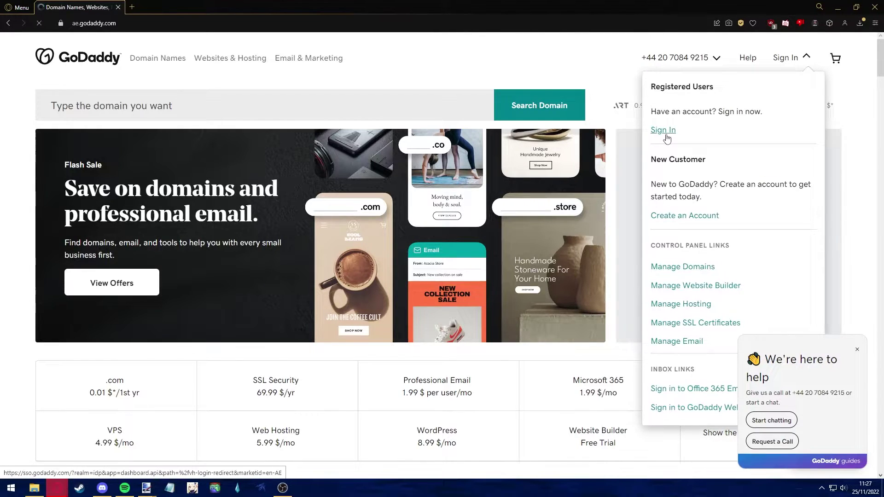